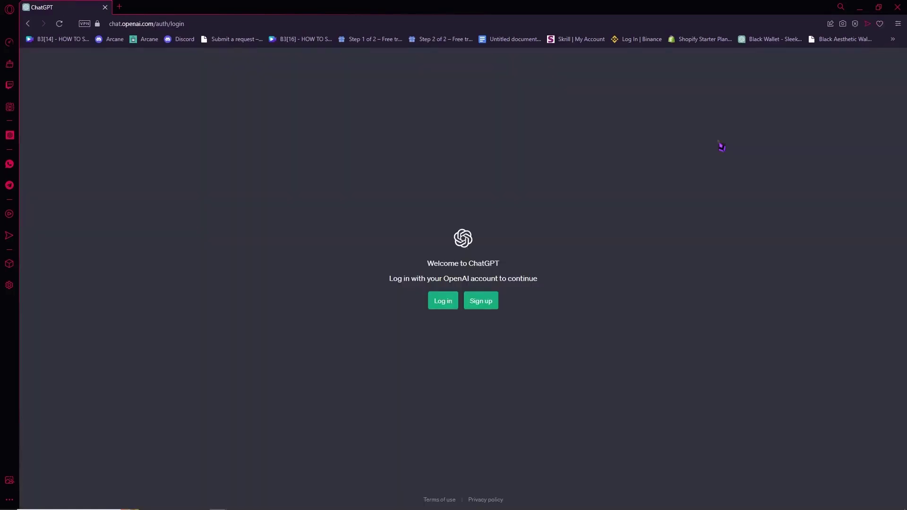
# Sign up for an OpenAI account and reach the GPT-3.5 ChatGPT home page
pyautogui.click(475, 309)
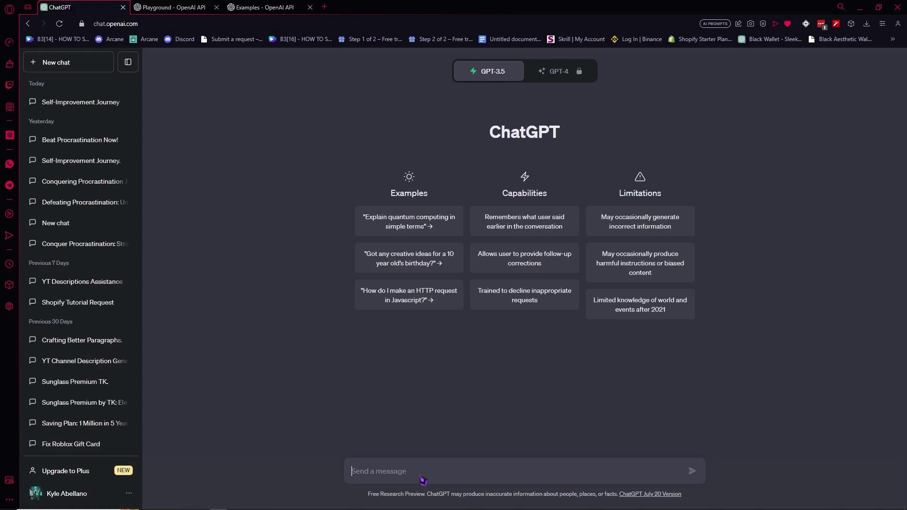
# Ask ChatGPT for self-improvement YouTube topic ideas and scroll through the 15-idea reply
pyautogui.write('giv')
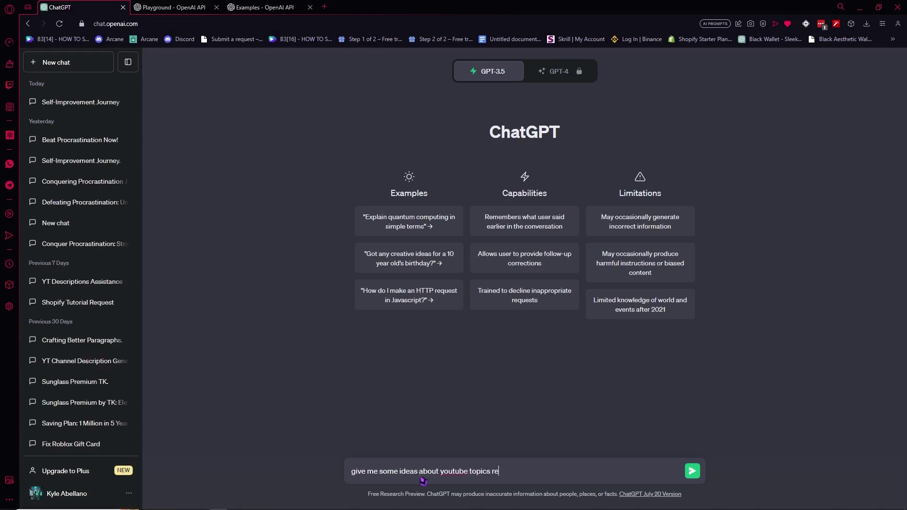
pyautogui.write('ding self improvement')
pyautogui.press('Return')
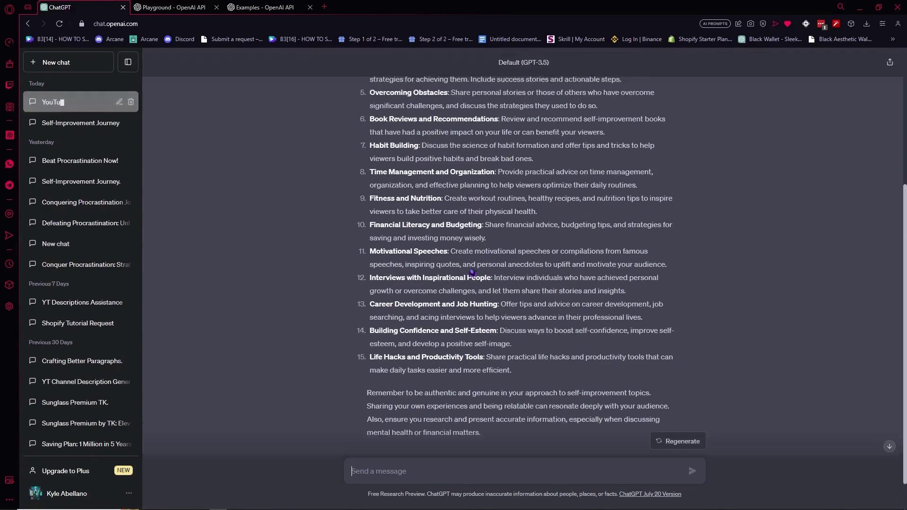
pyautogui.scroll(1, 505, 310)
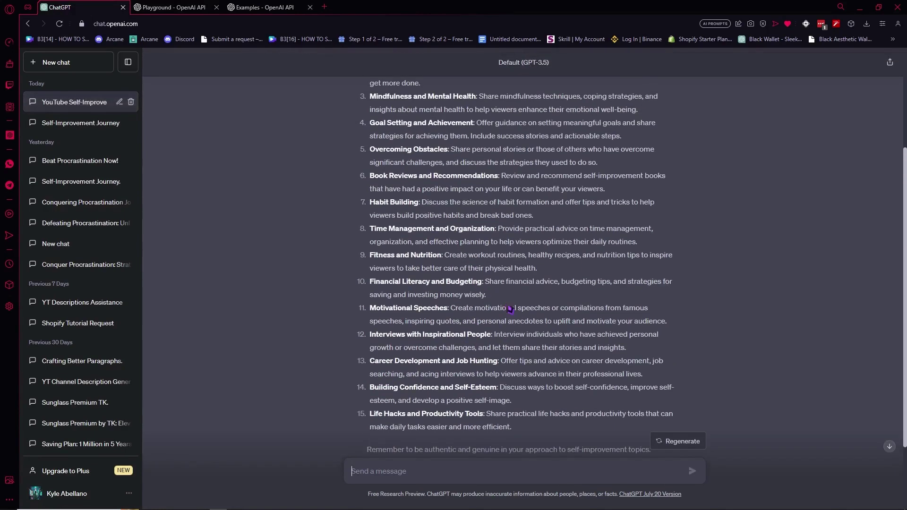
pyautogui.scroll(2, 443, 230)
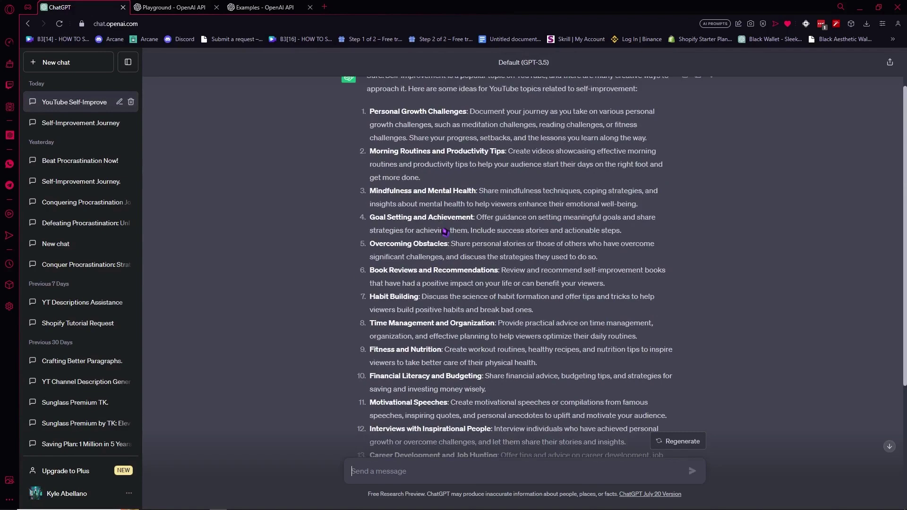
pyautogui.scroll(-2, 446, 231)
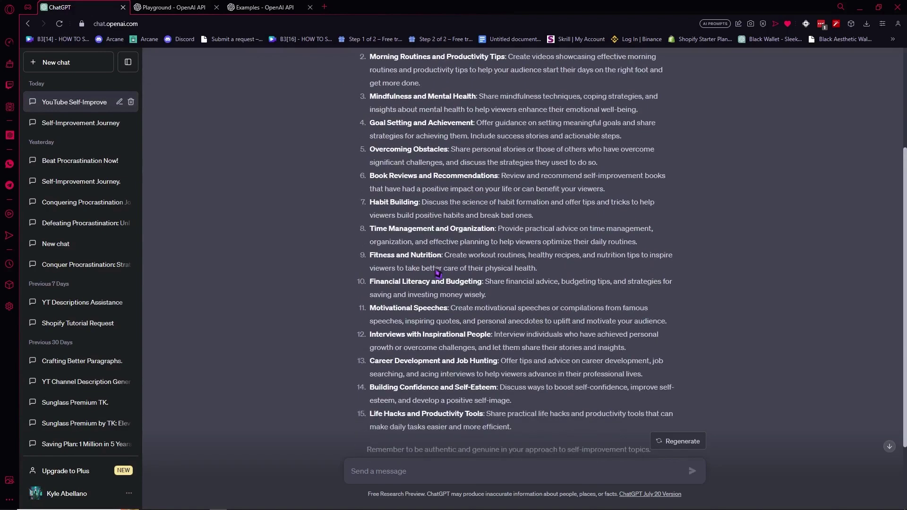
pyautogui.scroll(-2, 437, 273)
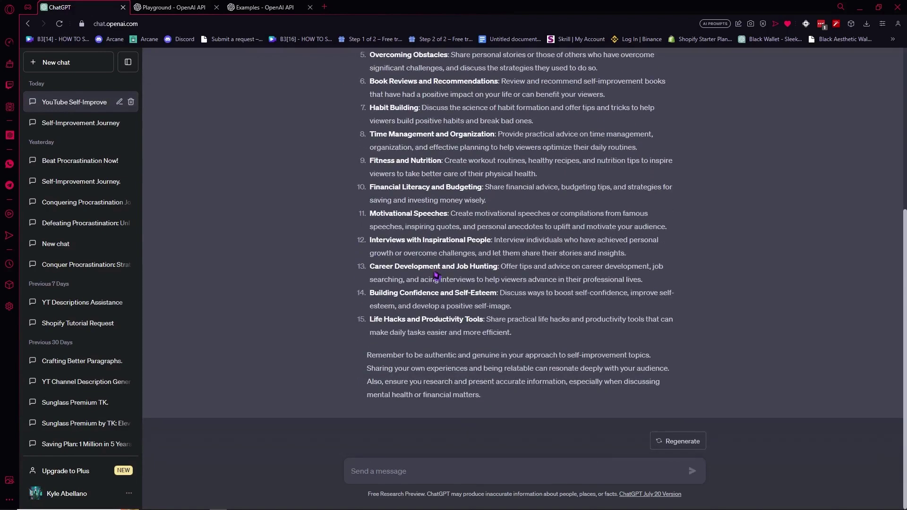
# Request 50 self-improvement YouTube topics in bullet form and scroll through the full list
pyautogui.write('give me it to me in a way that is bullet form and make it 50')
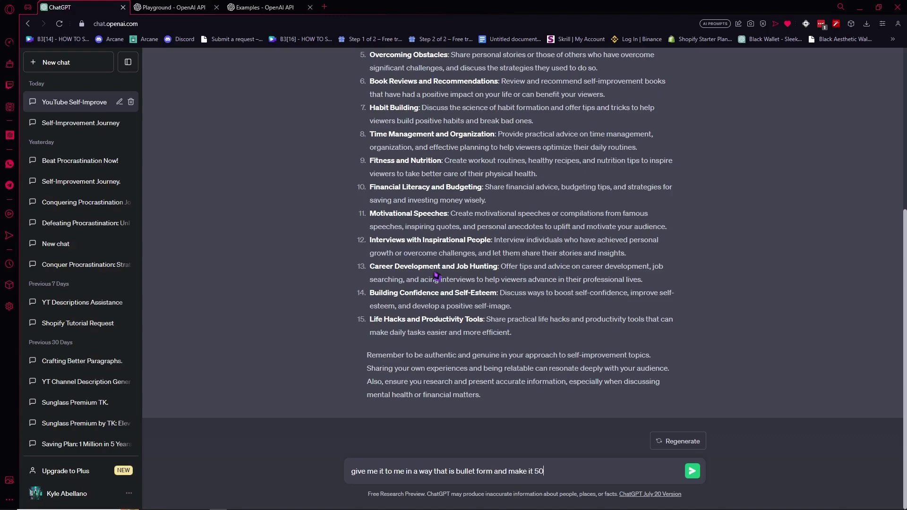
pyautogui.click(693, 472)
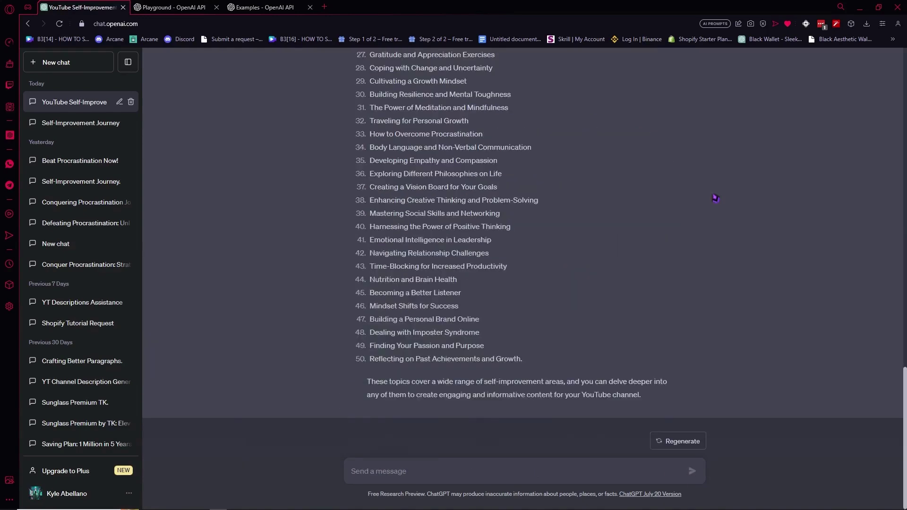
pyautogui.scroll(10, 716, 198)
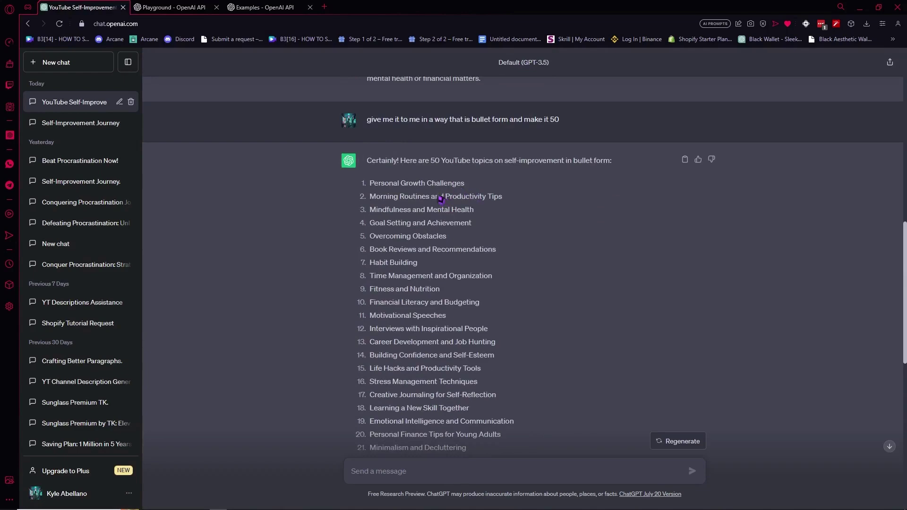
pyautogui.scroll(-2, 441, 199)
pyautogui.scroll(1, 444, 200)
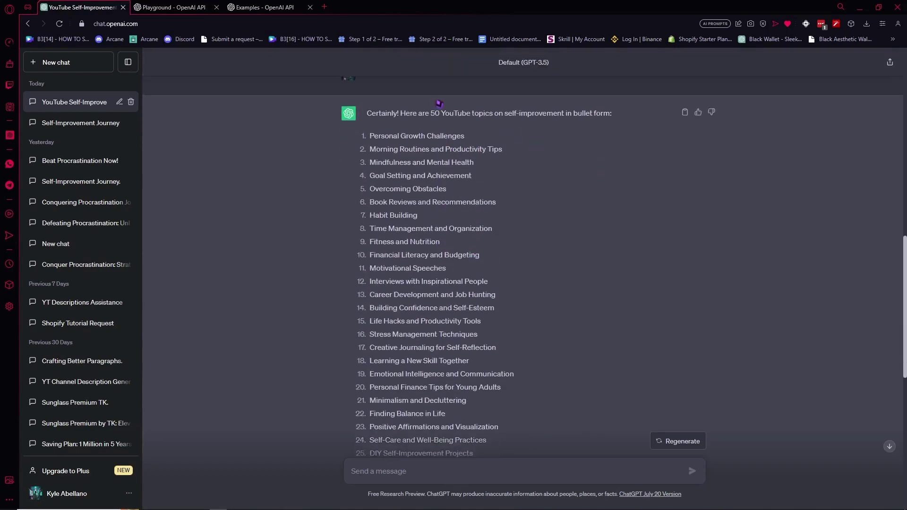
pyautogui.scroll(-9, 454, 122)
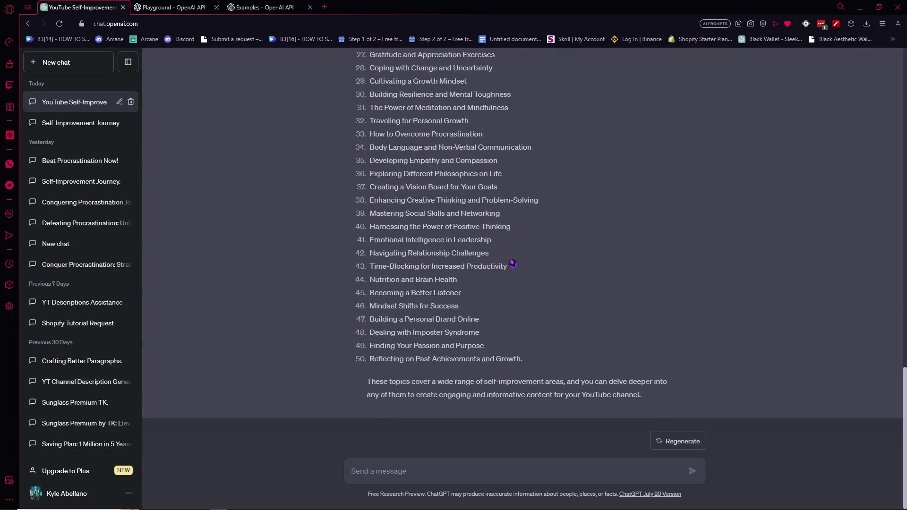
pyautogui.scroll(3, 499, 284)
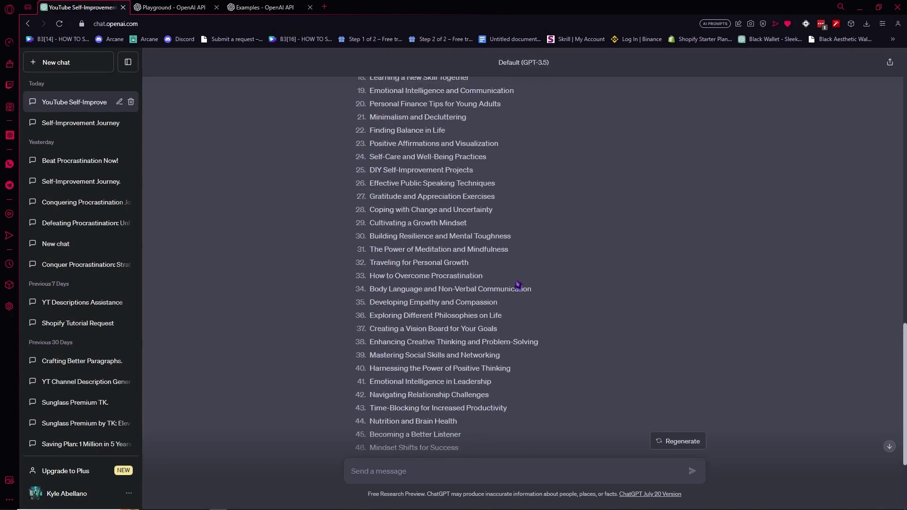
pyautogui.scroll(-3, 566, 251)
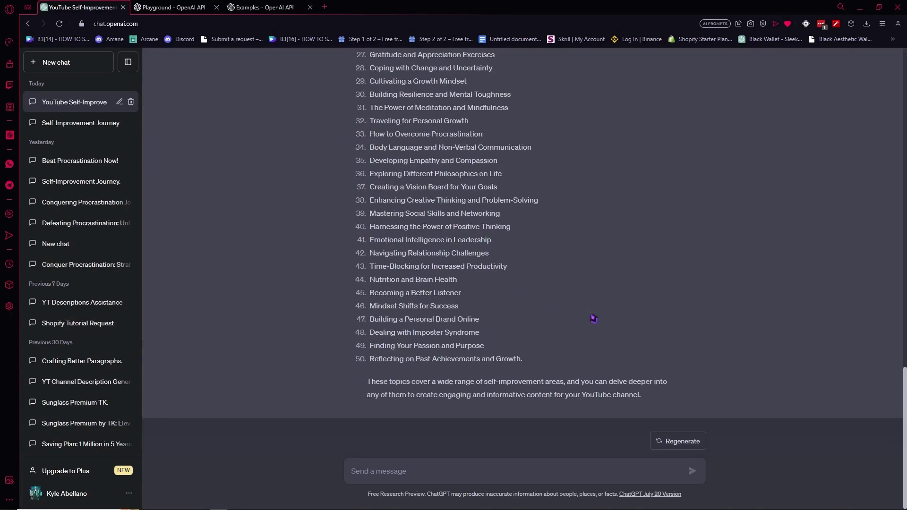
pyautogui.scroll(3, 610, 336)
pyautogui.scroll(-3, 598, 335)
pyautogui.scroll(4, 445, 287)
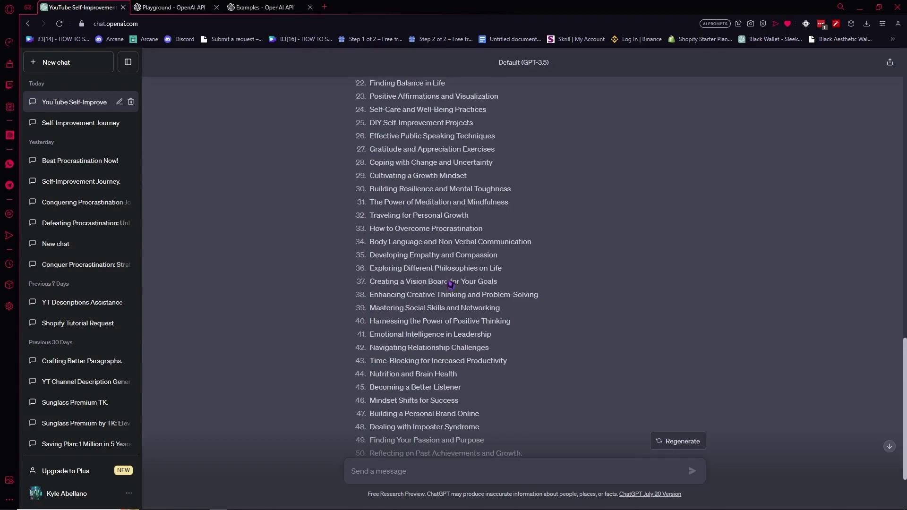
pyautogui.scroll(1, 448, 267)
pyautogui.scroll(-5, 448, 267)
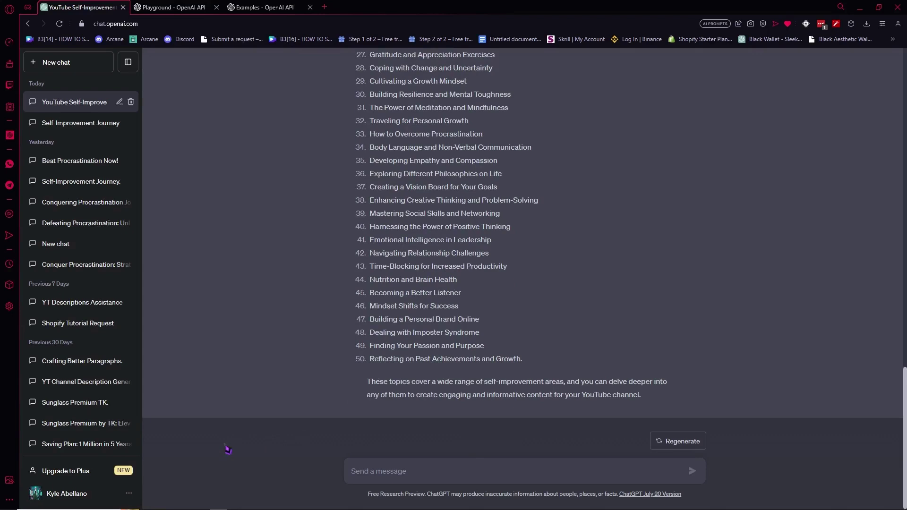
# Start a new chat, view the GPT-4 Plus plan comparison at USD $20/mo, then close it
pyautogui.click(90, 70)
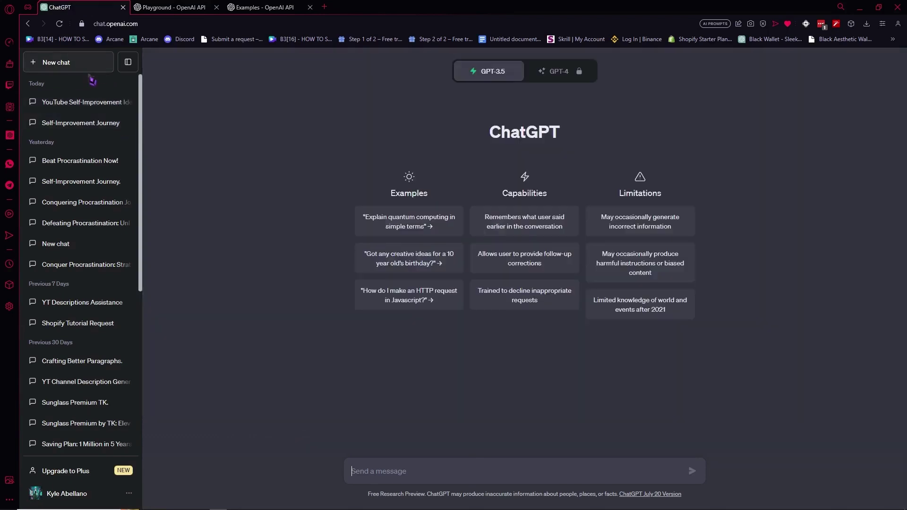
pyautogui.click(558, 71)
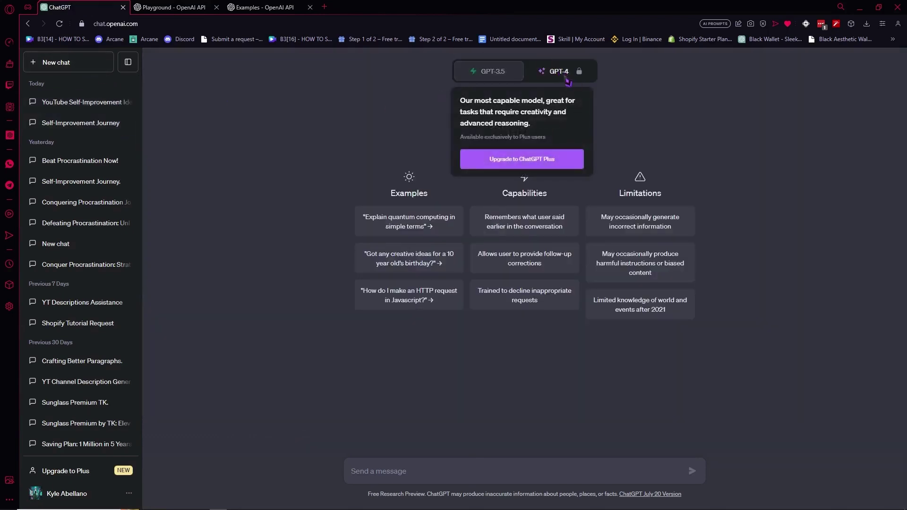
pyautogui.click(568, 79)
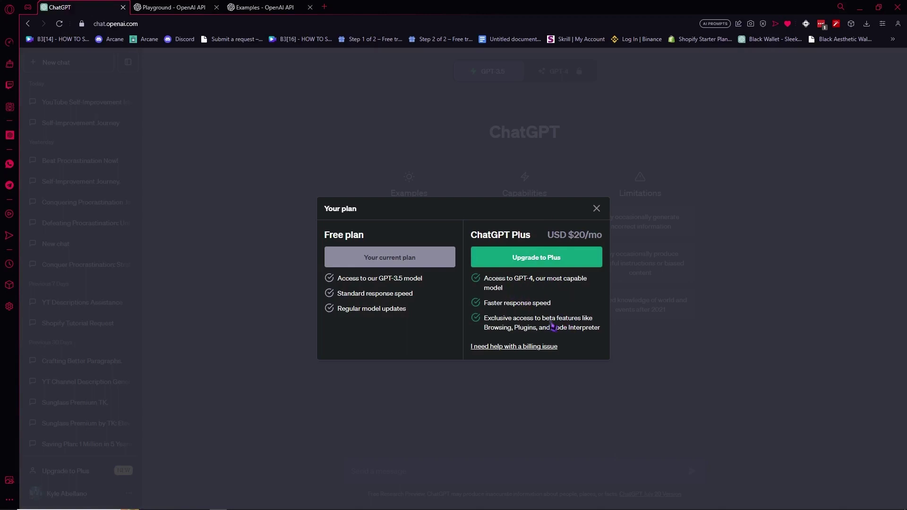
pyautogui.moveTo(536, 320); pyautogui.dragTo(553, 324)
pyautogui.click(561, 336)
pyautogui.click(597, 209)
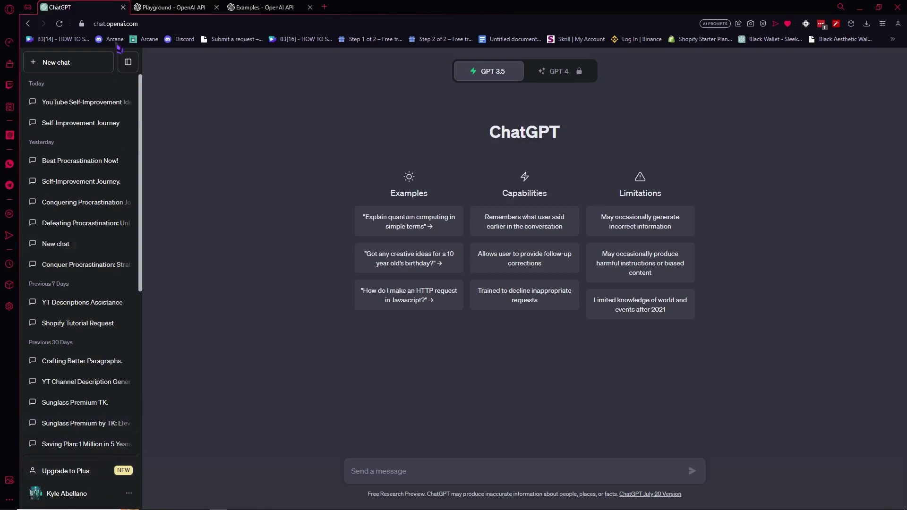
# Go to the Playground and browse the Model and Mode lists, keeping Chat mode on gpt-3.5-turbo
pyautogui.click(163, 7)
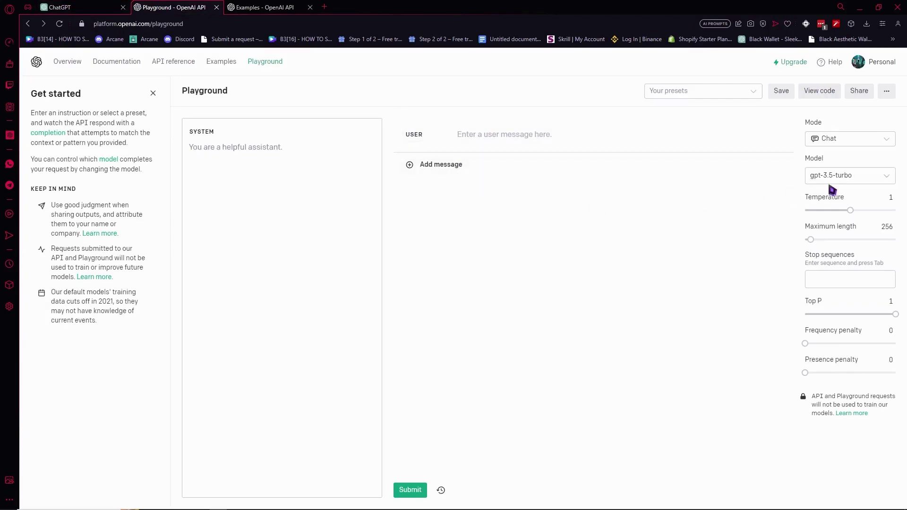
pyautogui.click(66, 7)
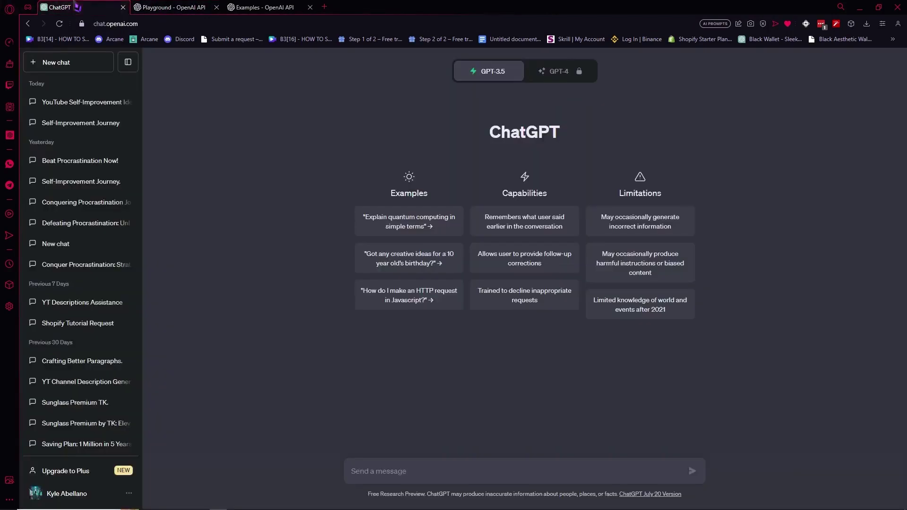
pyautogui.click(166, 7)
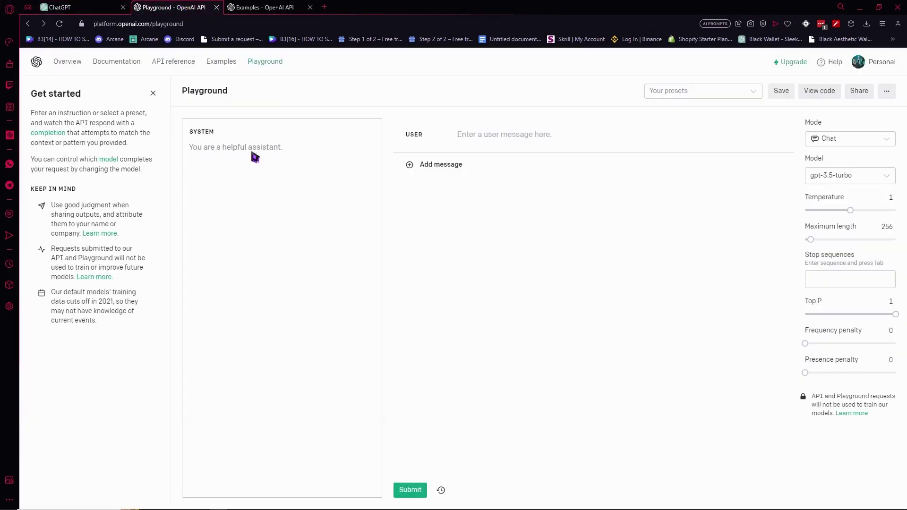
pyautogui.click(839, 179)
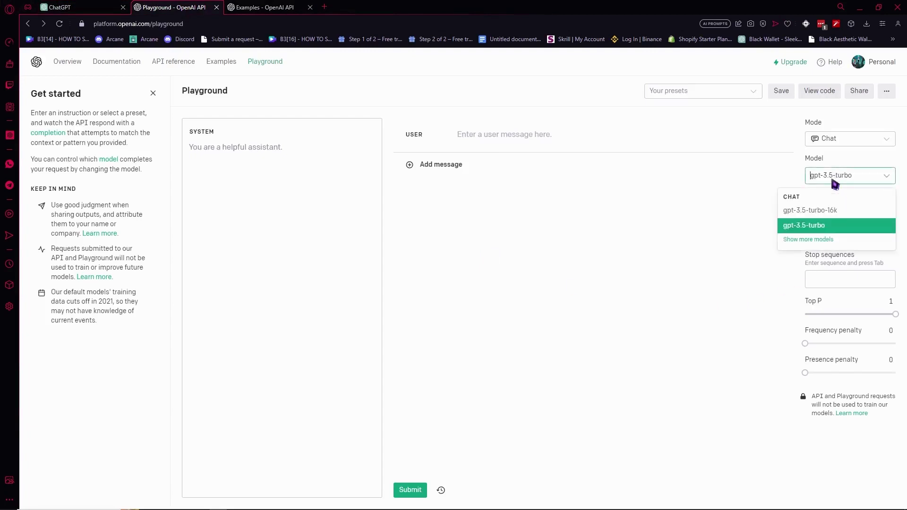
pyautogui.click(866, 144)
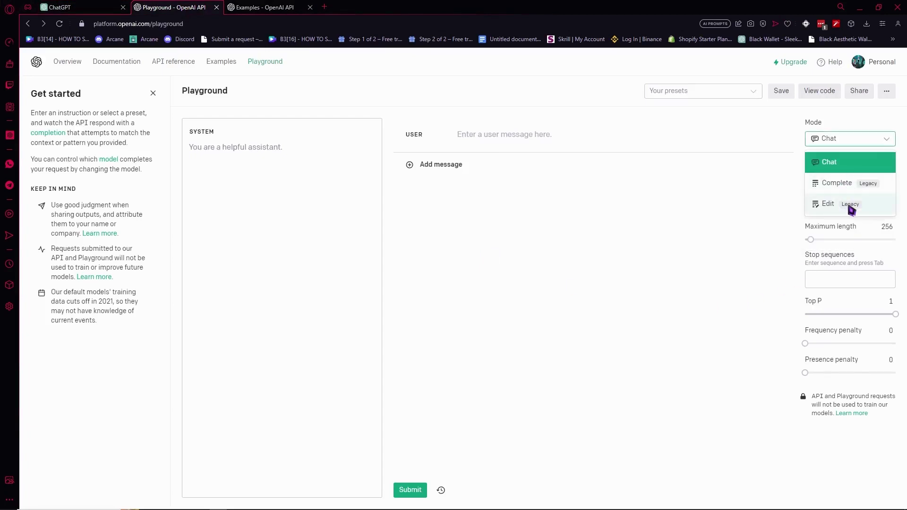
pyautogui.click(756, 215)
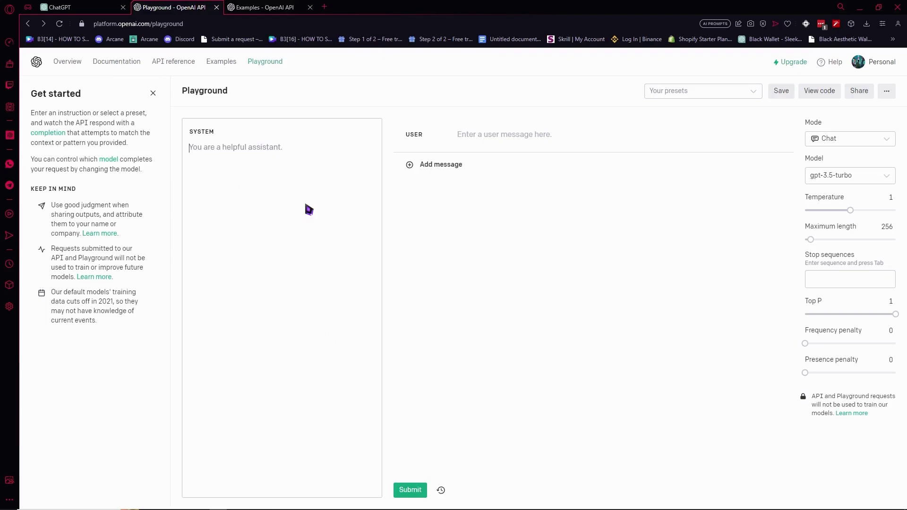
# Go to the Examples page and scroll through the sample applications
pyautogui.click(259, 8)
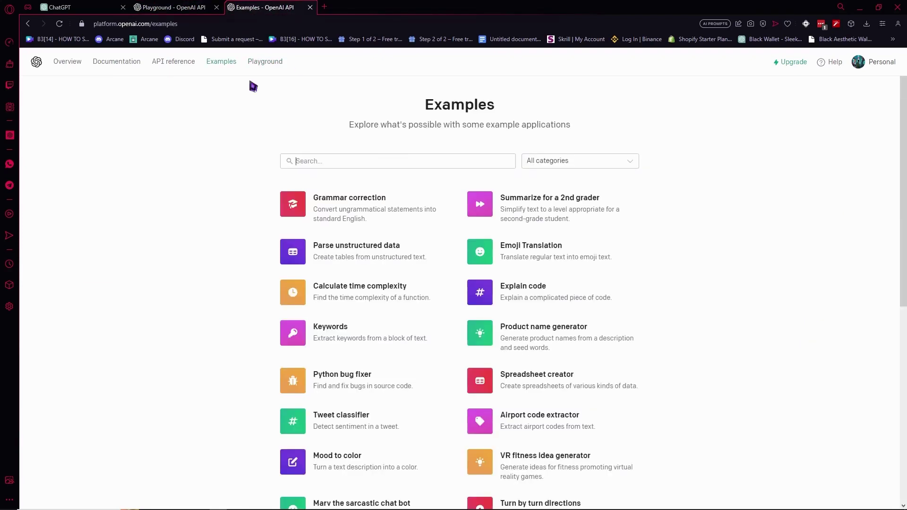
pyautogui.scroll(-3, 602, 283)
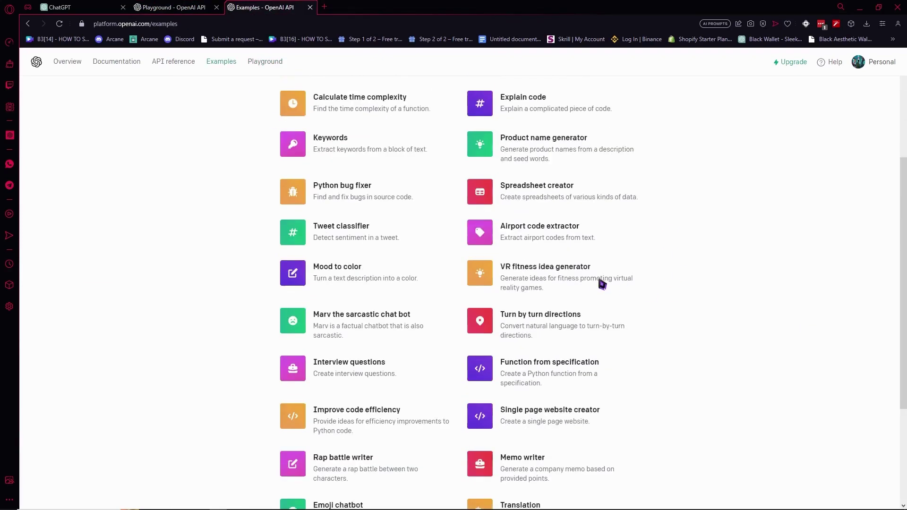
pyautogui.scroll(3, 398, 212)
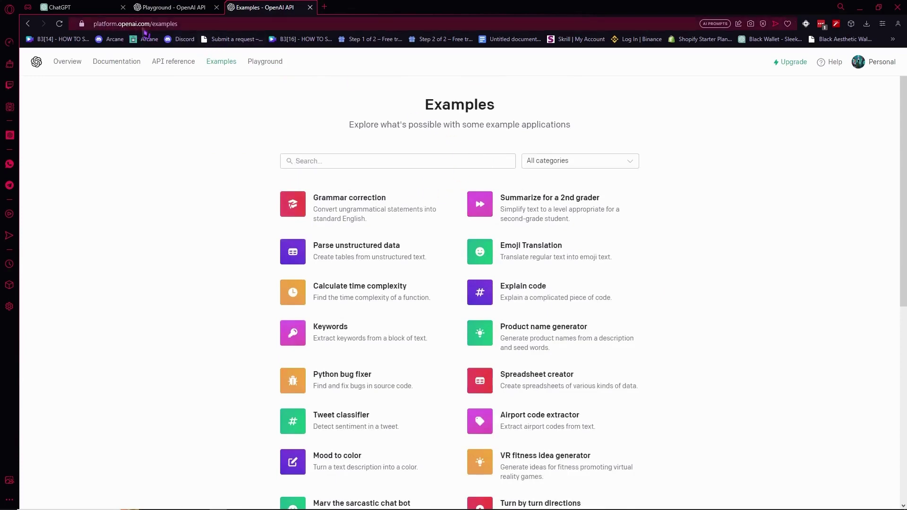
pyautogui.scroll(-6, 685, 293)
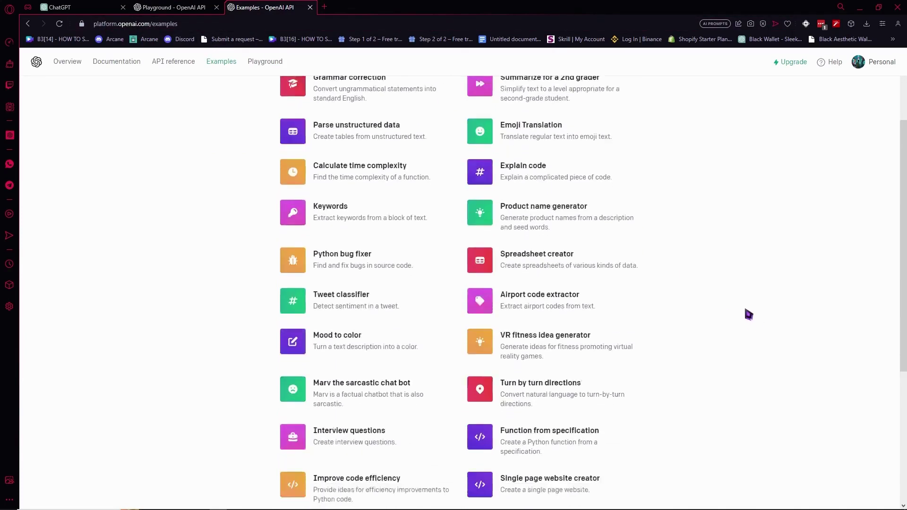
pyautogui.scroll(8, 478, 307)
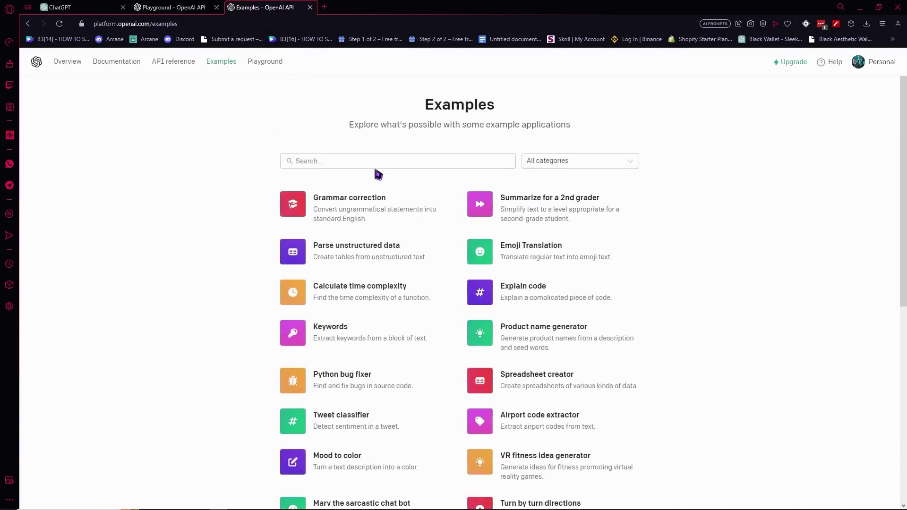
# Search the examples for 'ch', clear the search, and scroll through the full list
pyautogui.write('ch')
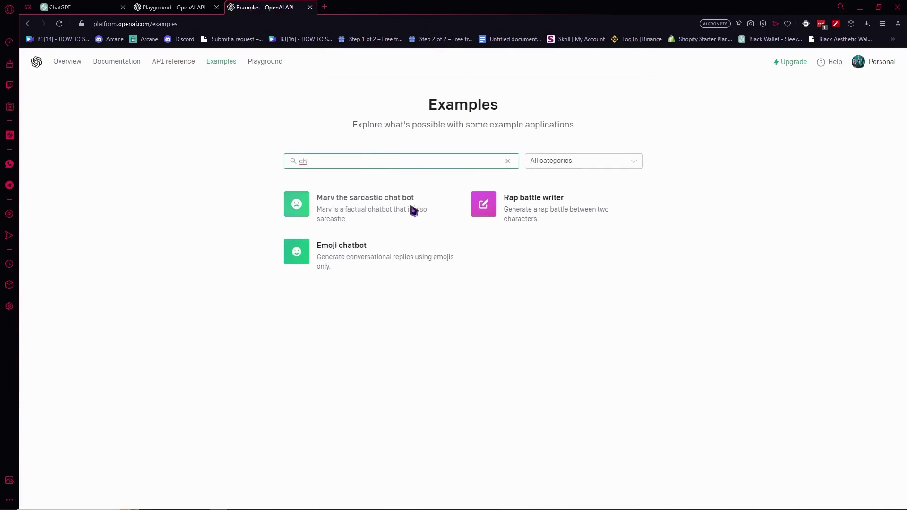
pyautogui.press('BackSpace')
pyautogui.press('BackSpace')
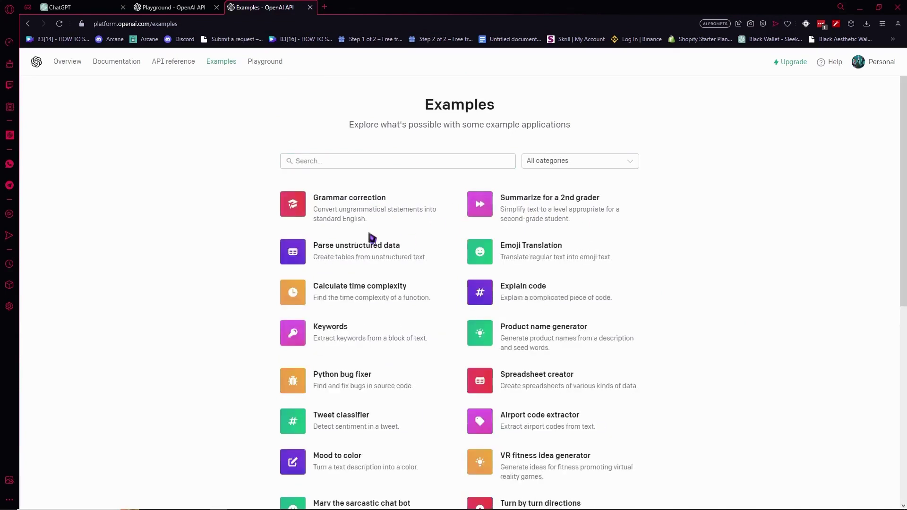
pyautogui.scroll(-4, 378, 246)
pyautogui.scroll(-4, 473, 260)
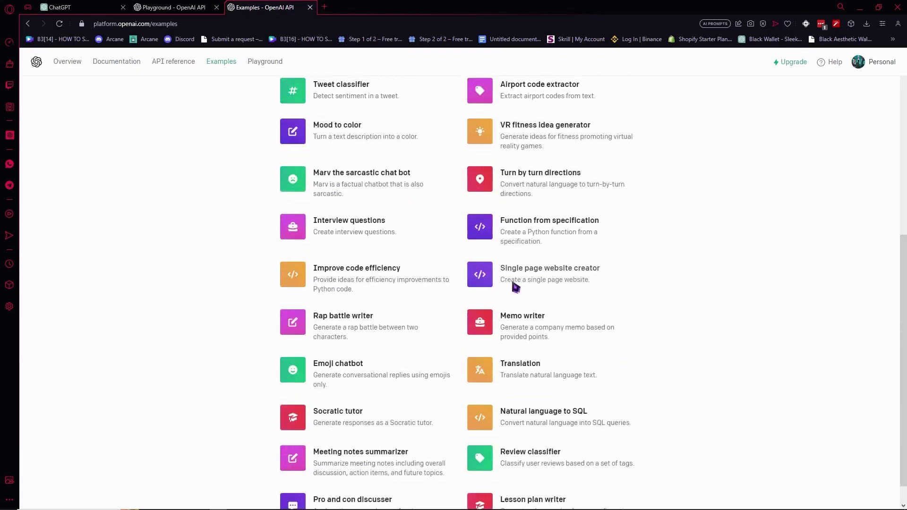
pyautogui.scroll(5, 407, 272)
pyautogui.scroll(2, 422, 280)
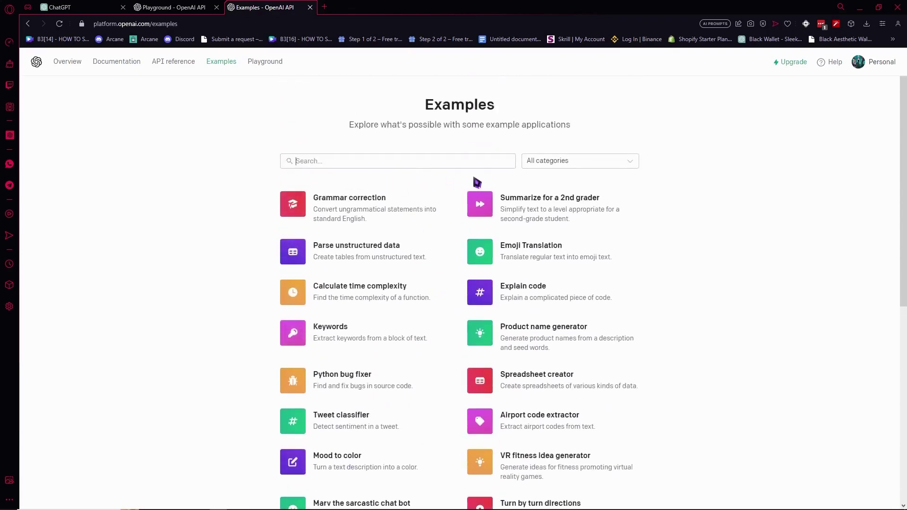
pyautogui.scroll(-4, 567, 343)
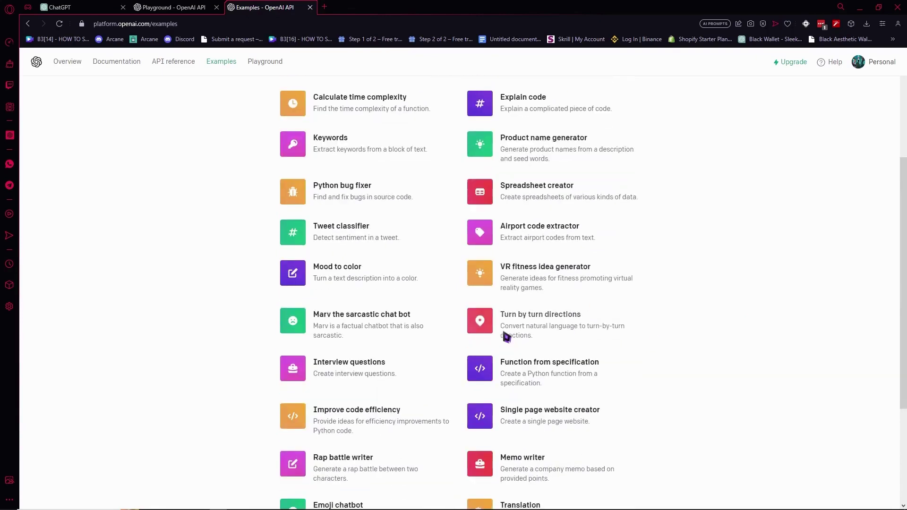
pyautogui.scroll(4, 431, 293)
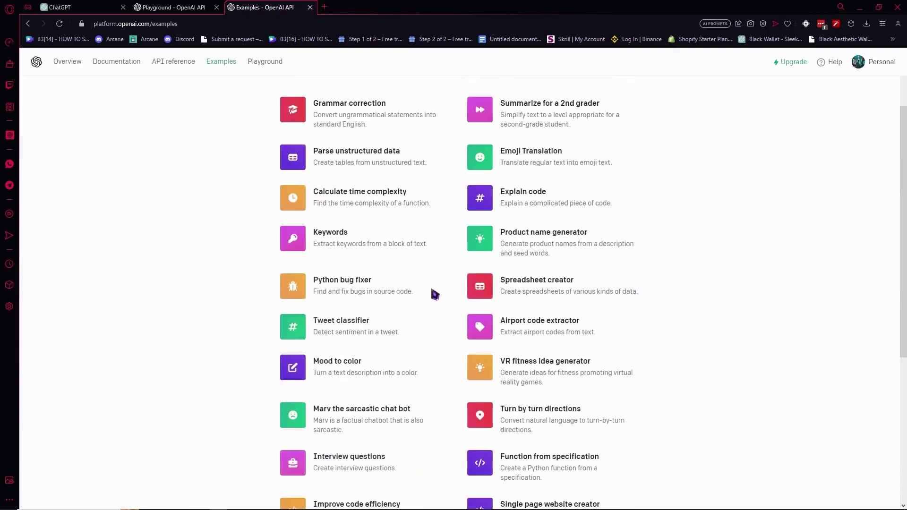